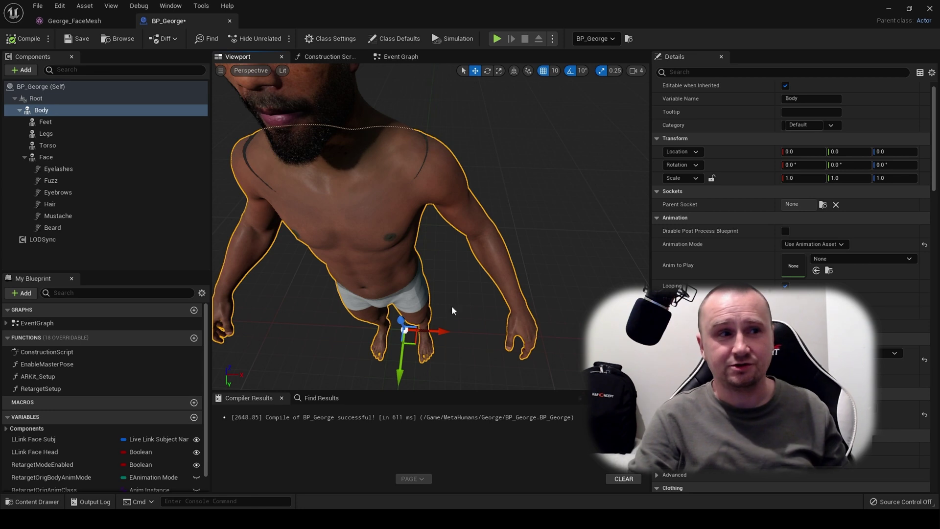
- Set the Face component's X scale to 1.01 and select the Body to check the shoulder seam
{"action": "scroll", "coordinate": [482, 281], "scroll_direction": "up", "scroll_amount": 5}
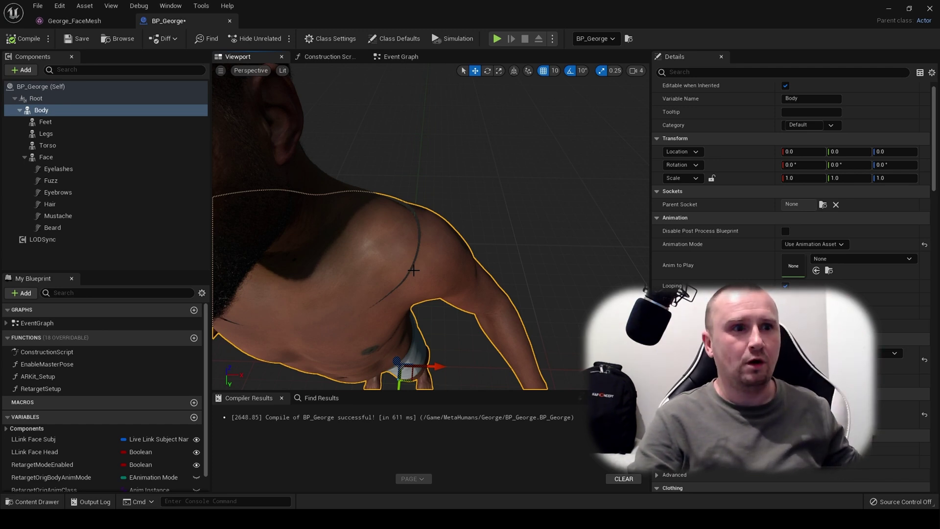
{"action": "left_click", "coordinate": [47, 161]}
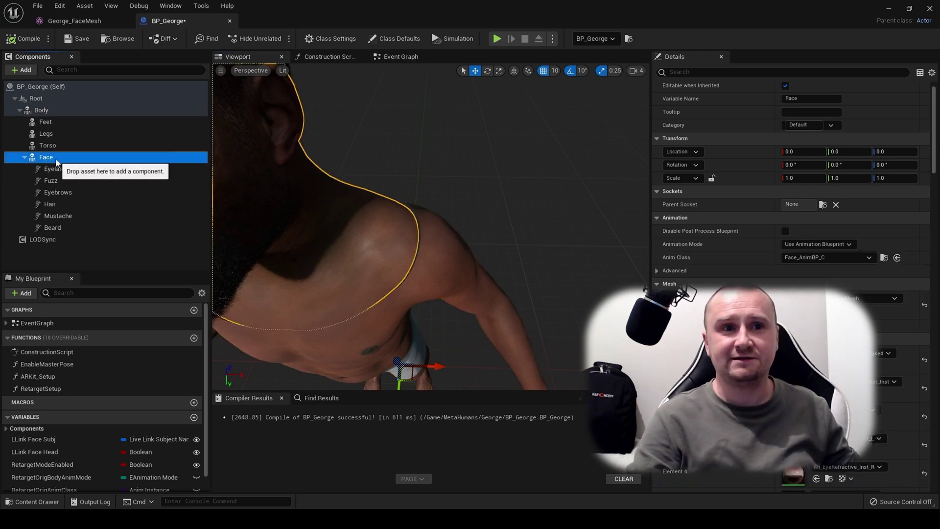
{"action": "left_click", "coordinate": [789, 177]}
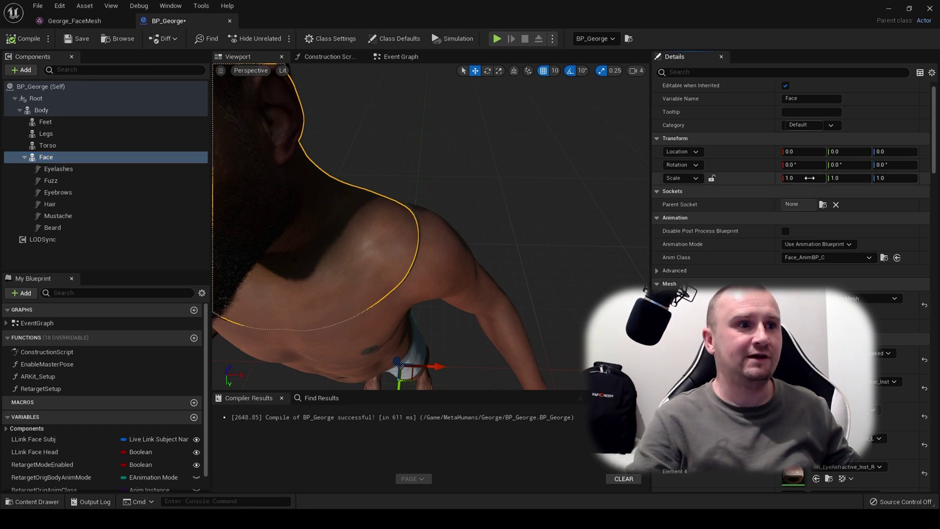
{"action": "key", "text": "BackSpace"}
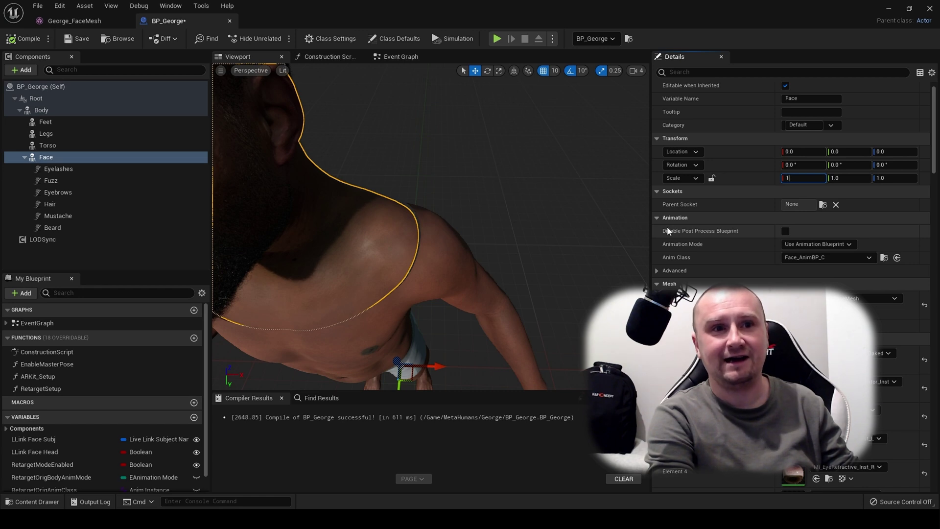
{"action": "type", "text": "1.01"}
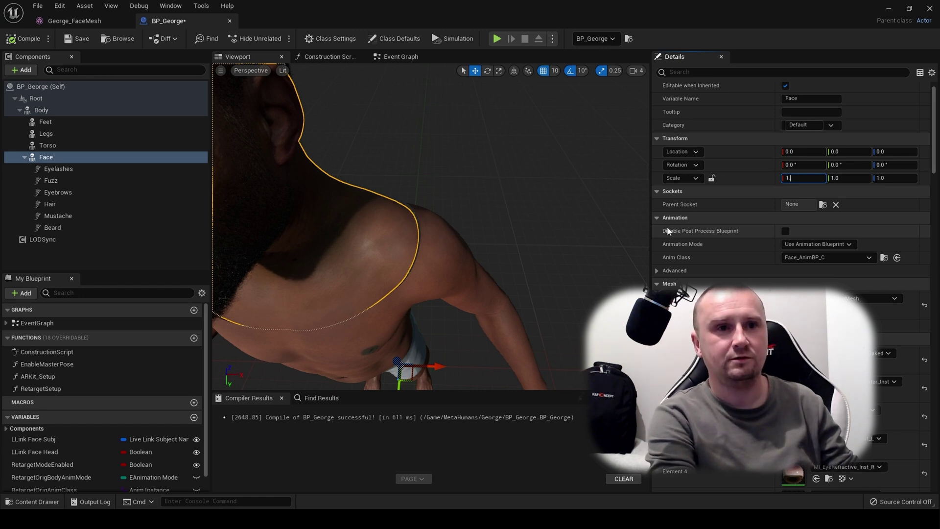
{"action": "key", "text": "Return"}
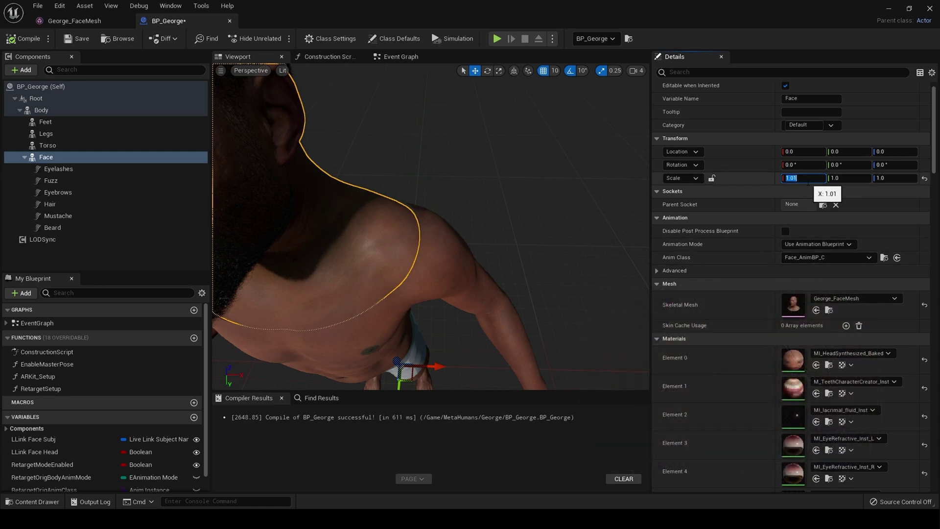
{"action": "left_click", "coordinate": [761, 183]}
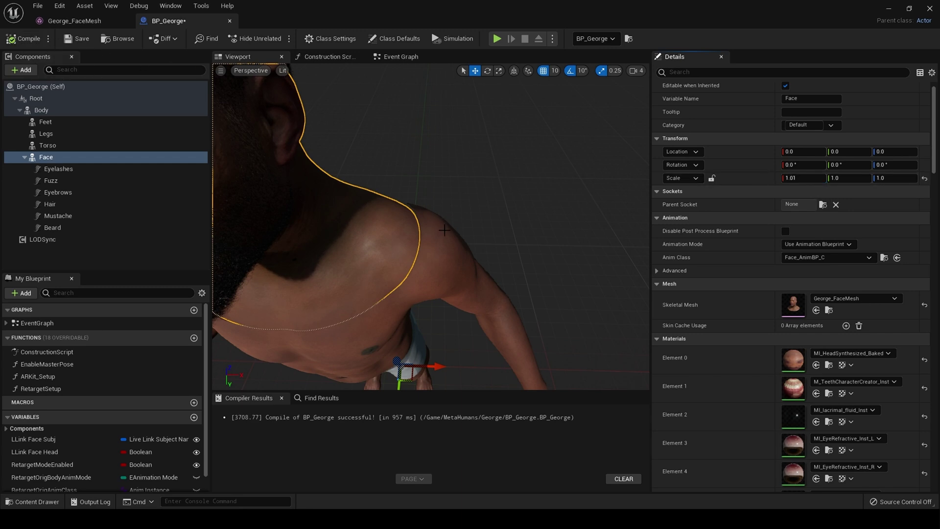
{"action": "left_click", "coordinate": [425, 234]}
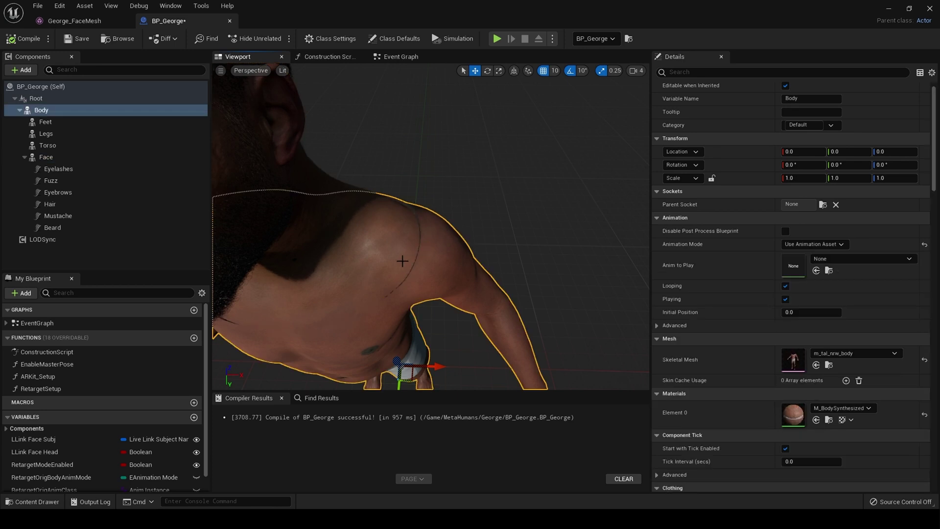
- Open the Face component's Element 0 material, MI_HeadSynthesized_Baked, and detach its editor into a floating window over the blueprint
{"action": "left_click", "coordinate": [67, 160]}
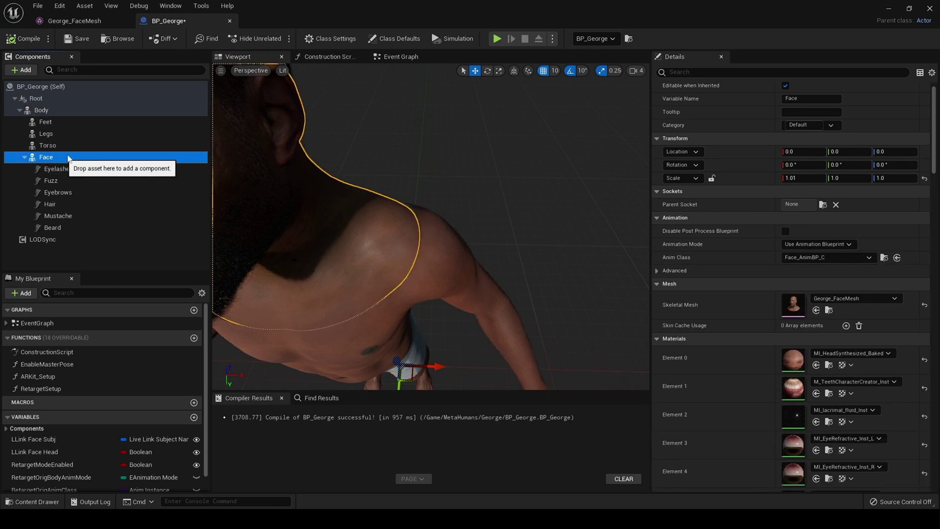
{"action": "double_click", "coordinate": [799, 360]}
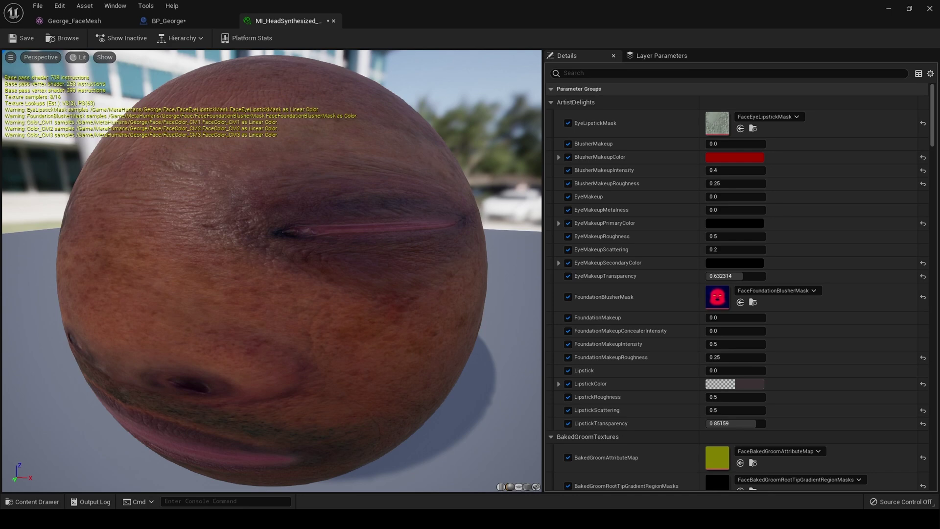
{"action": "left_click_drag", "start_coordinate": [272, 269], "coordinate": [406, 298]}
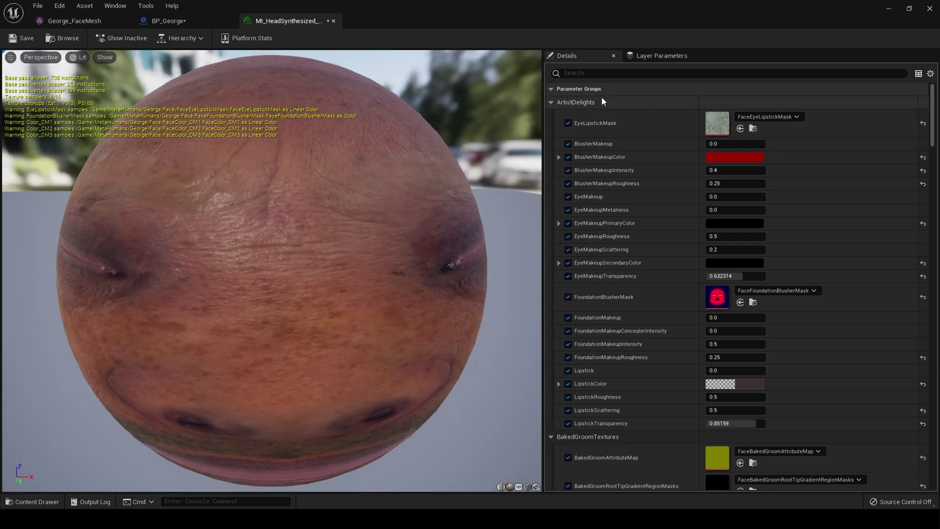
{"action": "left_click_drag", "start_coordinate": [287, 21], "coordinate": [568, 88]}
{"action": "left_click_drag", "start_coordinate": [869, 299], "coordinate": [870, 426]}
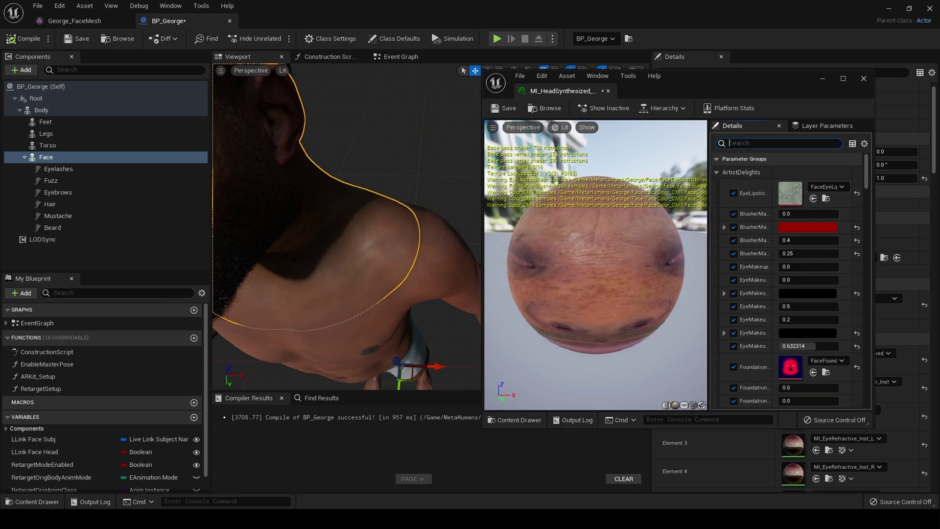
- Filter the head material's parameters by "neck" and place its window beside a close view of the shoulder seam
{"action": "left_click", "coordinate": [725, 143]}
{"action": "type", "text": "neck"}
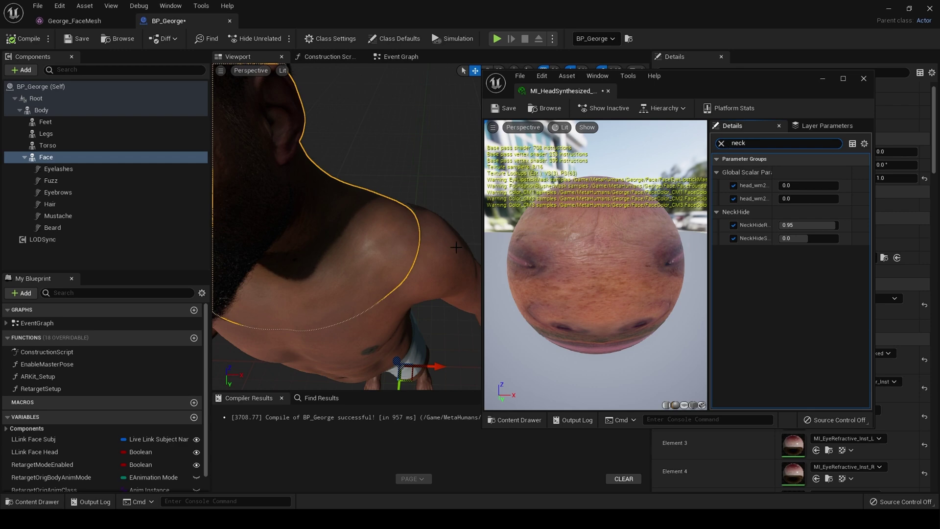
{"action": "mouse_move", "coordinate": [441, 253]}
{"action": "left_mouse_down"}
{"action": "mouse_move", "coordinate": [441, 215]}
{"action": "mouse_move", "coordinate": [441, 253]}
{"action": "left_mouse_up"}
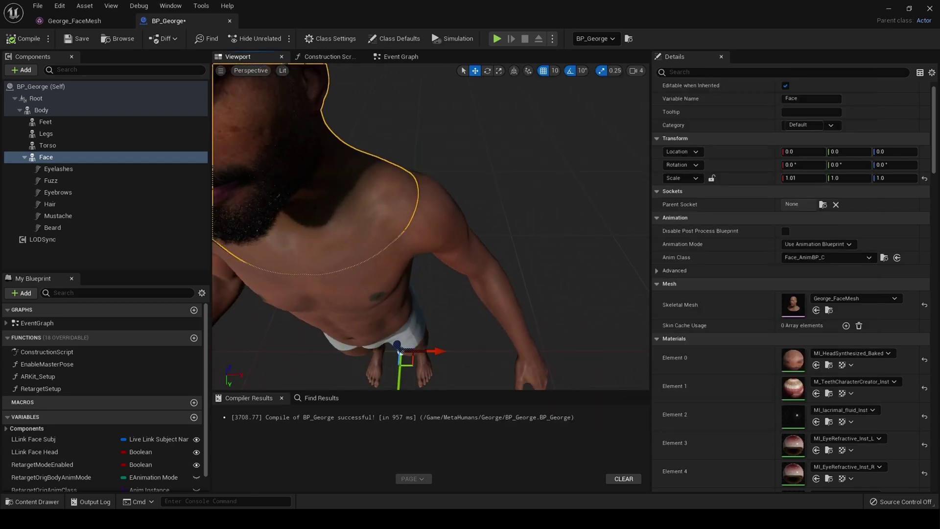
{"action": "scroll", "coordinate": [431, 225], "scroll_direction": "up", "scroll_amount": 5}
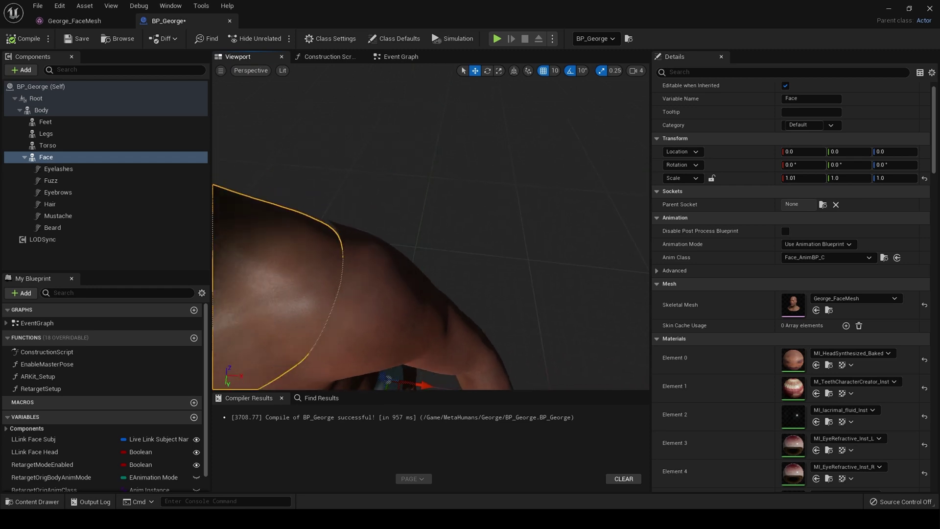
{"action": "scroll", "coordinate": [431, 225], "scroll_direction": "up", "scroll_amount": 2}
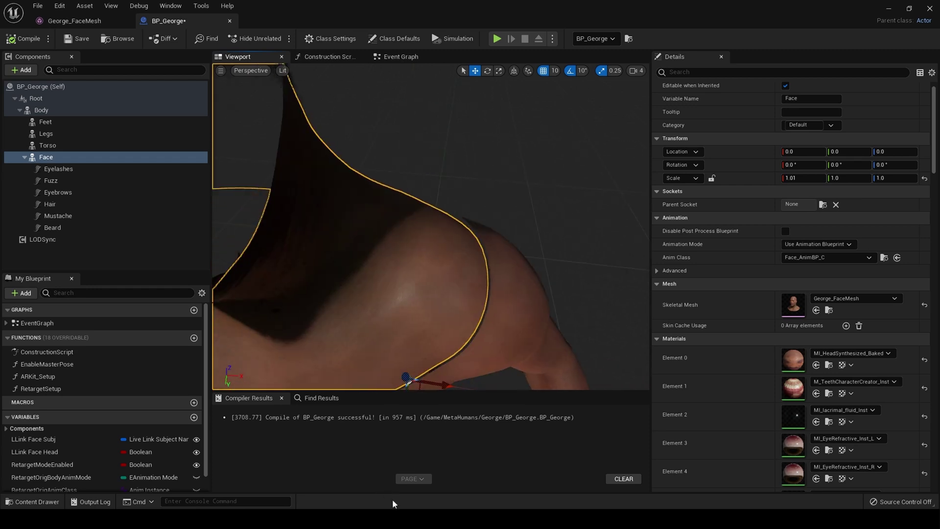
{"action": "left_click", "coordinate": [451, 492]}
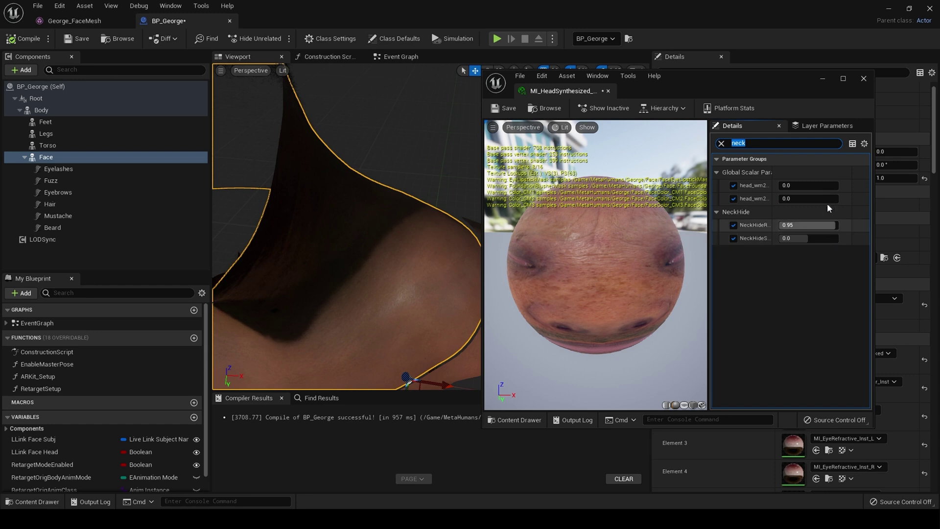
{"action": "left_click_drag", "start_coordinate": [708, 89], "coordinate": [766, 88]}
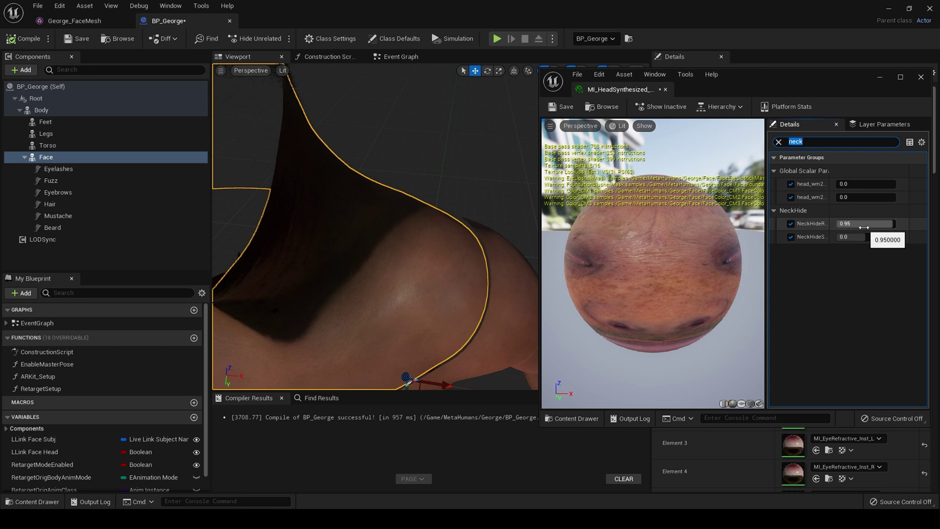
- Try NeckHideScale values of 0.528 and 0.24 on the head material, checking the shoulder seam on the Body
{"action": "left_click", "coordinate": [856, 238]}
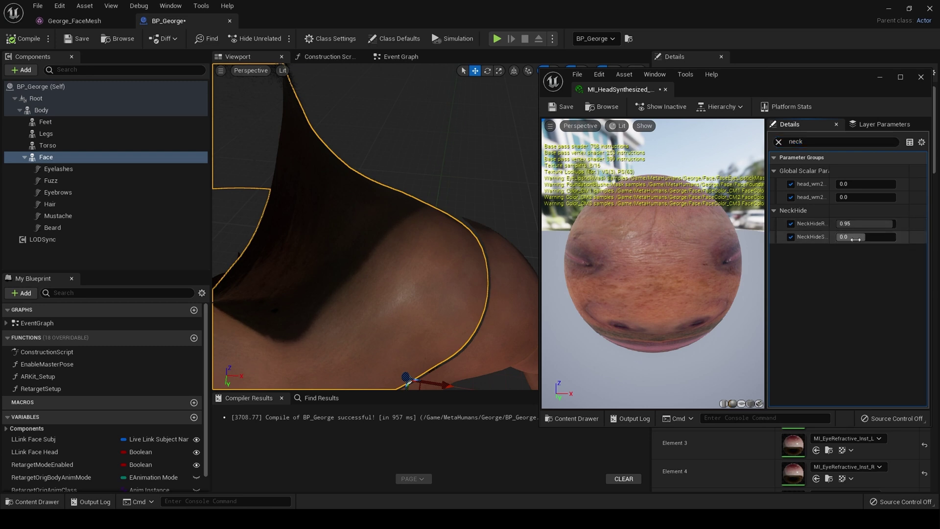
{"action": "mouse_move", "coordinate": [856, 237]}
{"action": "left_mouse_down"}
{"action": "mouse_move", "coordinate": [870, 237]}
{"action": "mouse_move", "coordinate": [856, 238]}
{"action": "left_mouse_up"}
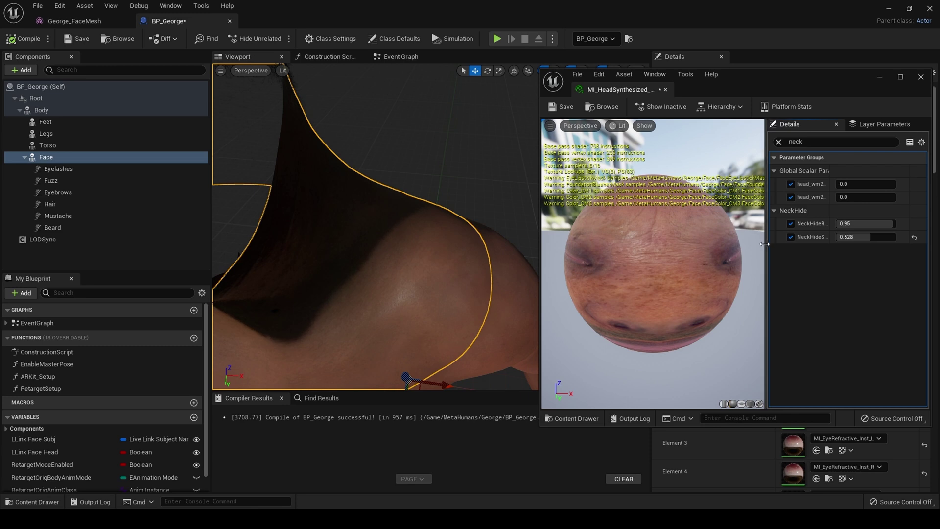
{"action": "left_click_drag", "start_coordinate": [767, 243], "coordinate": [724, 244]}
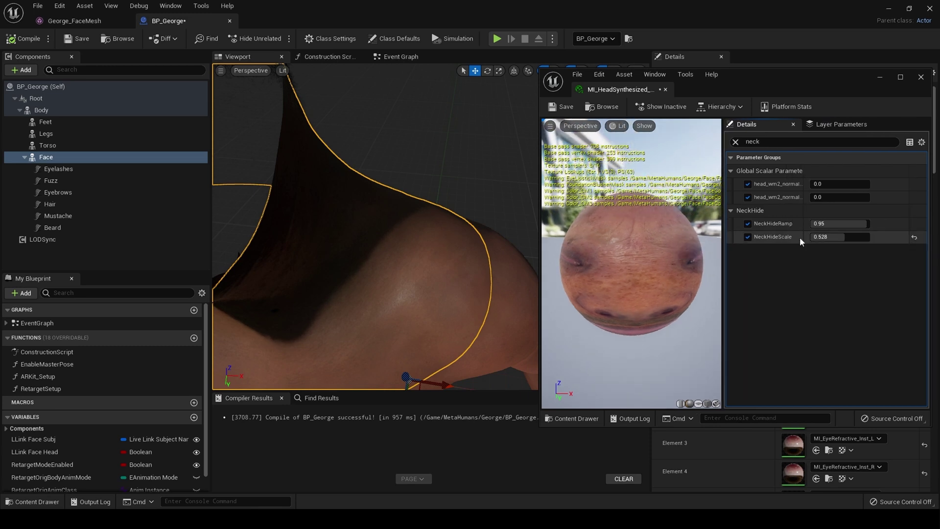
{"action": "mouse_move", "coordinate": [827, 238]}
{"action": "left_mouse_down"}
{"action": "mouse_move", "coordinate": [813, 237]}
{"action": "mouse_move", "coordinate": [823, 237]}
{"action": "left_mouse_up"}
{"action": "left_click", "coordinate": [493, 303]}
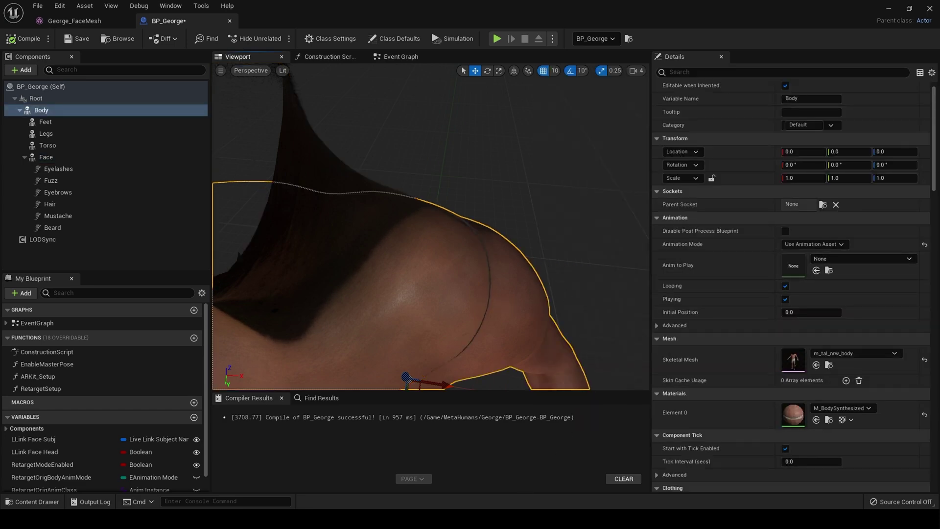
- Set the head material's NeckHideScale to 0.46
{"action": "mouse_move", "coordinate": [348, 518]}
{"action": "left_click", "coordinate": [434, 483]}
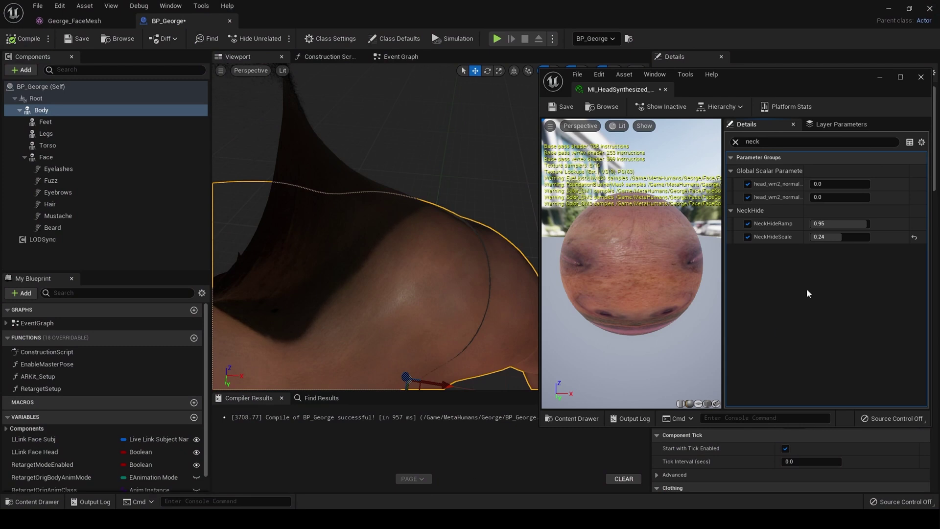
{"action": "left_click_drag", "start_coordinate": [834, 236], "coordinate": [835, 236]}
{"action": "left_click", "coordinate": [834, 236]}
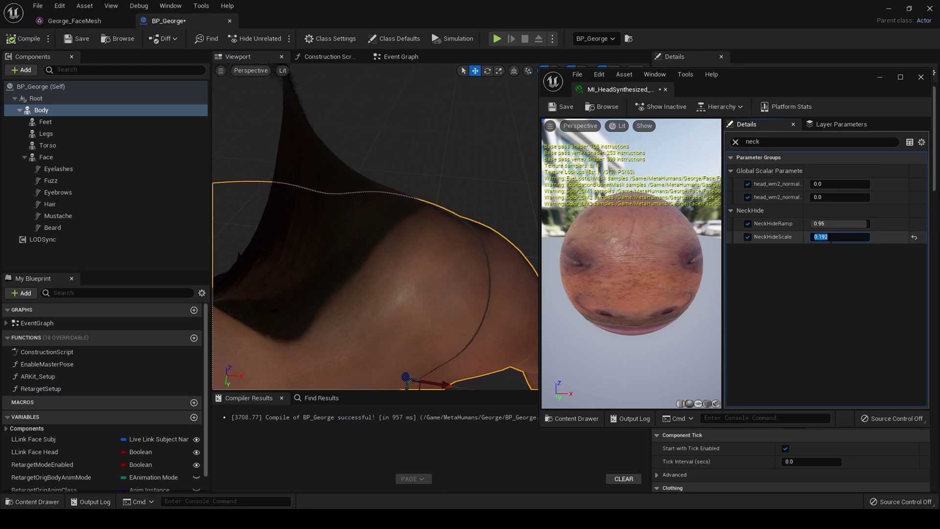
{"action": "type", "text": "0.46"}
{"action": "key", "text": "Return"}
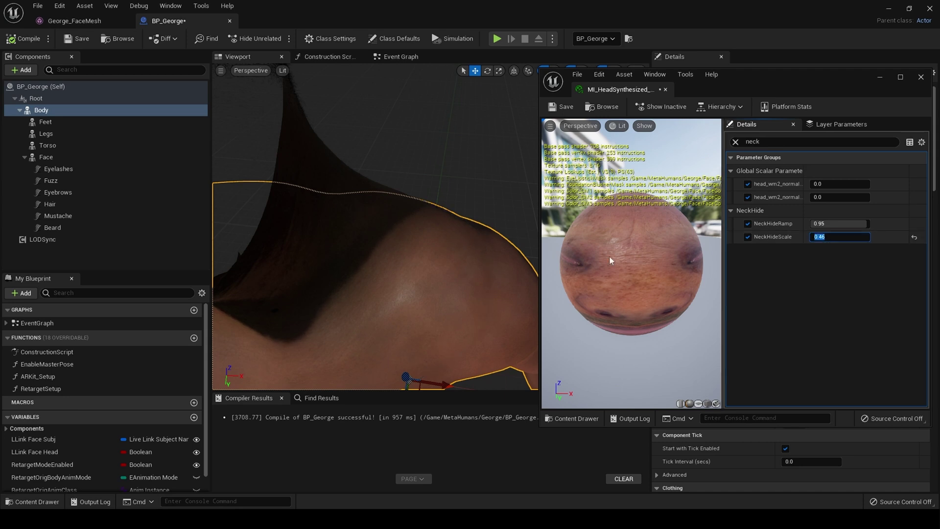
- Examine the blend between face mesh and body across the chest and on the opposite shoulder
{"action": "left_click_drag", "start_coordinate": [502, 281], "coordinate": [502, 352]}
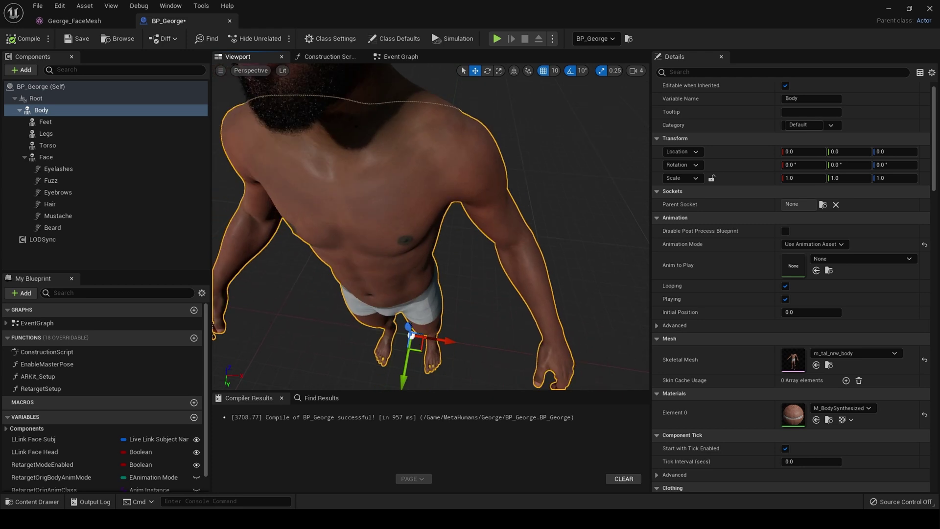
{"action": "middle_click_drag", "start_coordinate": [431, 226], "coordinate": [372, 227]}
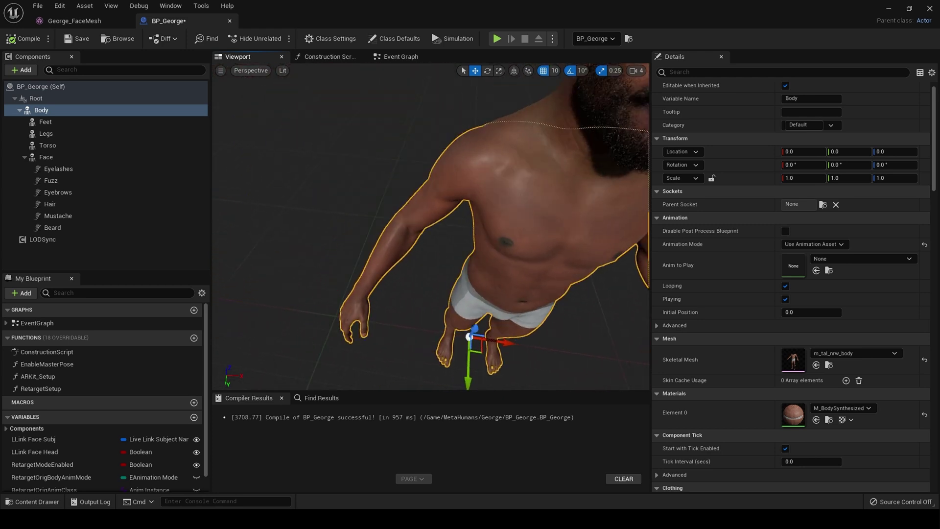
{"action": "left_click_drag", "start_coordinate": [431, 226], "coordinate": [431, 186]}
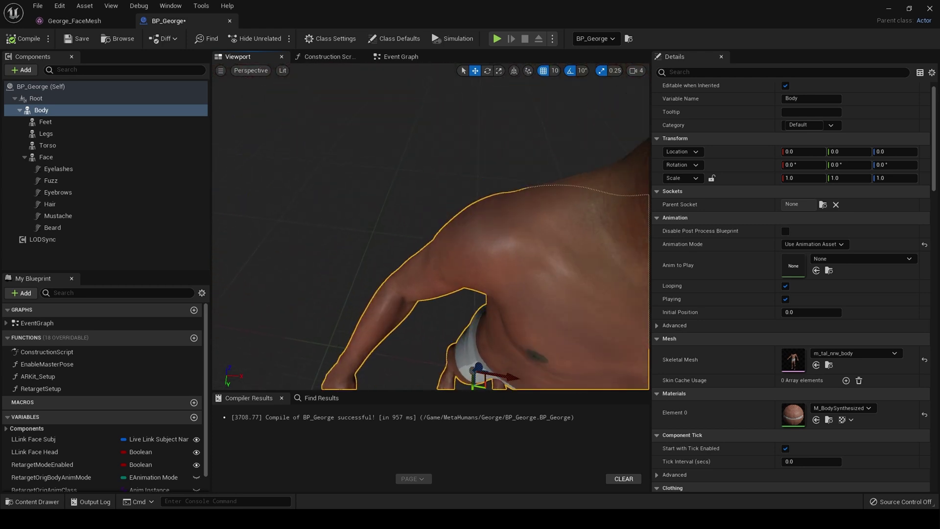
{"action": "middle_click_drag", "start_coordinate": [431, 227], "coordinate": [430, 267]}
{"action": "left_click_drag", "start_coordinate": [430, 226], "coordinate": [430, 211]}
{"action": "middle_click_drag", "start_coordinate": [431, 226], "coordinate": [431, 196]}
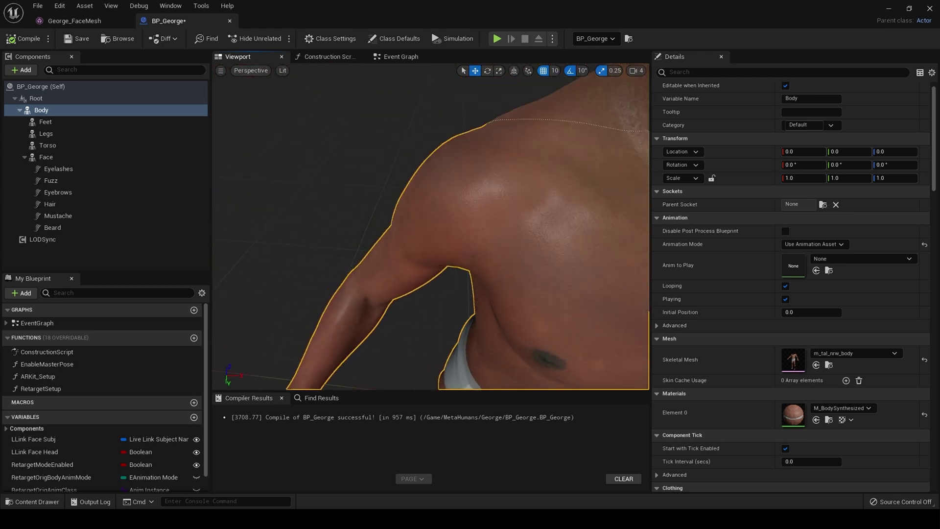
{"action": "left_click_drag", "start_coordinate": [431, 226], "coordinate": [431, 191]}
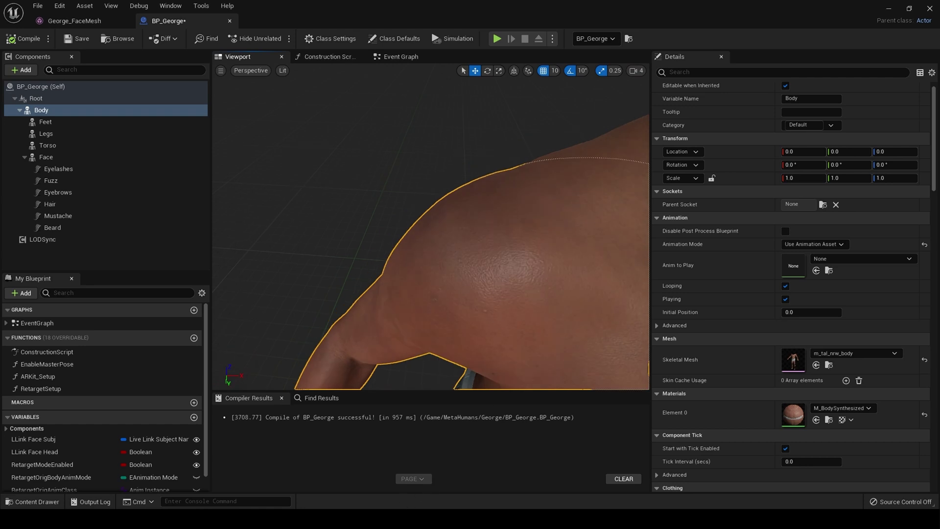
- Move the material window aside and examine the character's head, neck and shoulders from the front
{"action": "left_click", "coordinate": [454, 487]}
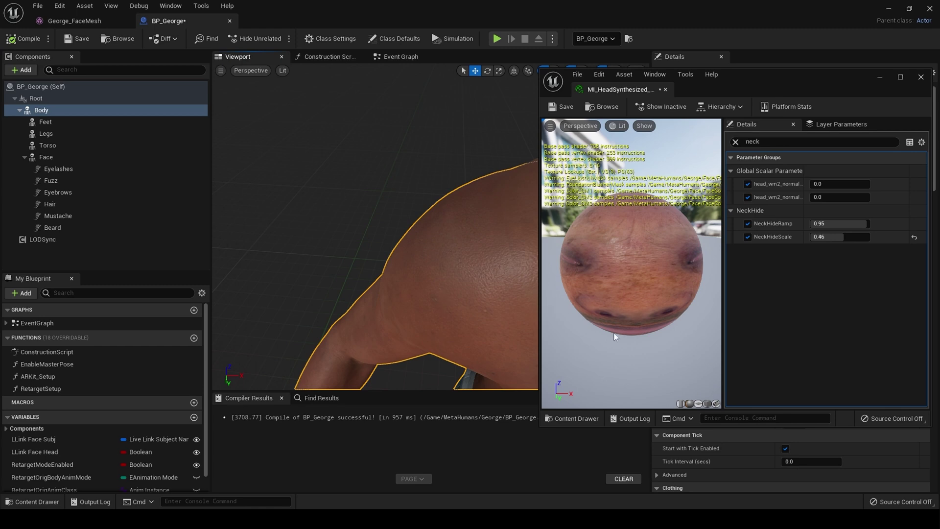
{"action": "left_click_drag", "start_coordinate": [752, 81], "coordinate": [836, 87]}
{"action": "left_click_drag", "start_coordinate": [484, 217], "coordinate": [483, 294]}
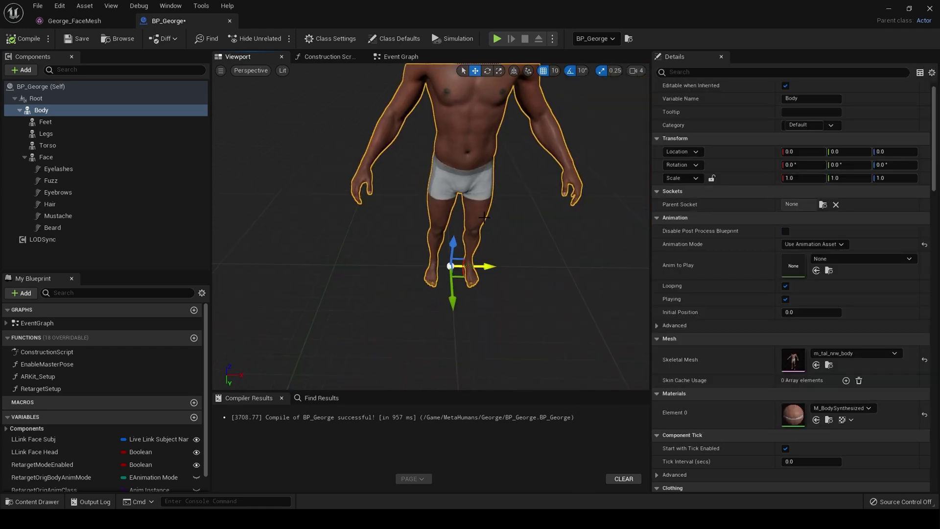
{"action": "right_click_drag", "start_coordinate": [484, 217], "coordinate": [484, 164]}
{"action": "key", "text": "s"}
{"action": "key", "text": "w"}
{"action": "mouse_move", "coordinate": [484, 217]}
{"action": "right_mouse_down"}
{"action": "mouse_move", "coordinate": [484, 283]}
{"action": "mouse_move", "coordinate": [494, 232]}
{"action": "right_mouse_up"}
{"action": "key", "text": "e"}
{"action": "key", "text": "w"}
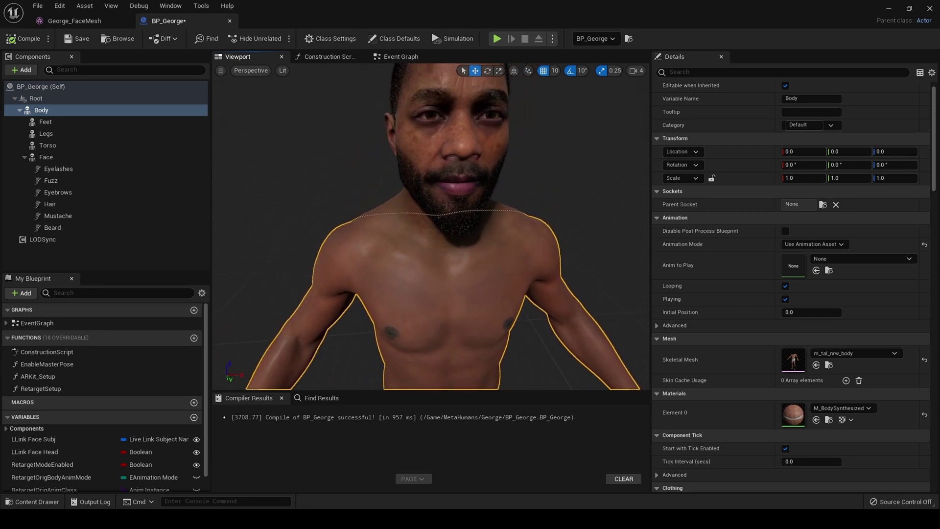
{"action": "right_click_drag", "start_coordinate": [484, 274], "coordinate": [478, 279]}
{"action": "key", "text": "s"}
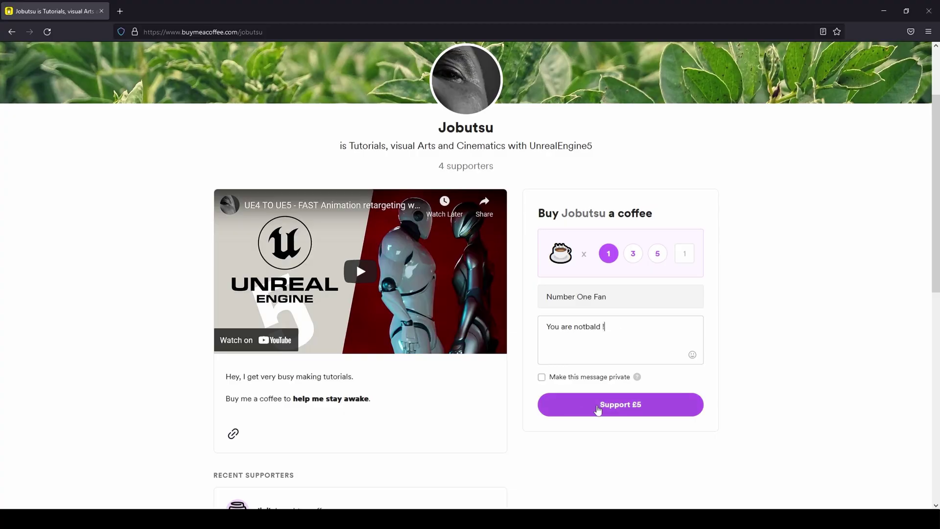
- Open the £5 support payment form on the Buy Me a Coffee page and dismiss it
{"action": "left_click", "coordinate": [605, 411]}
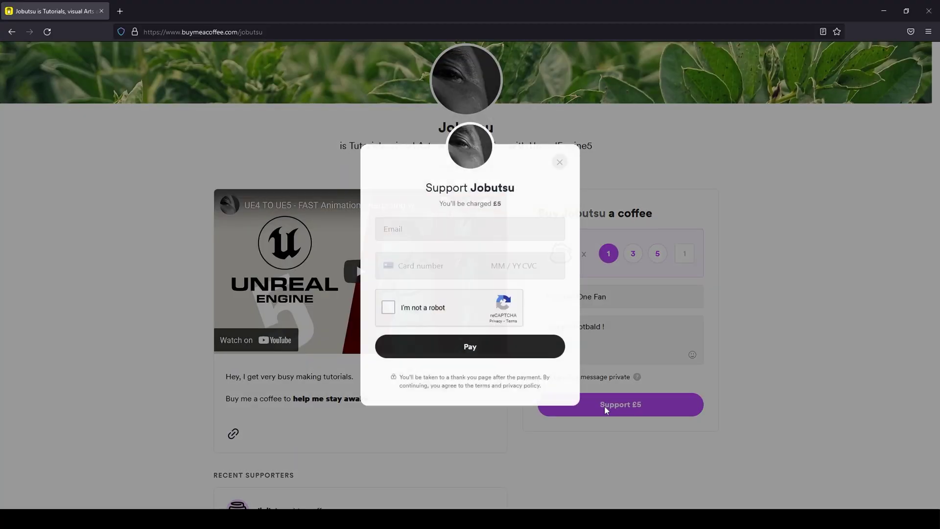
{"action": "left_click", "coordinate": [559, 167]}
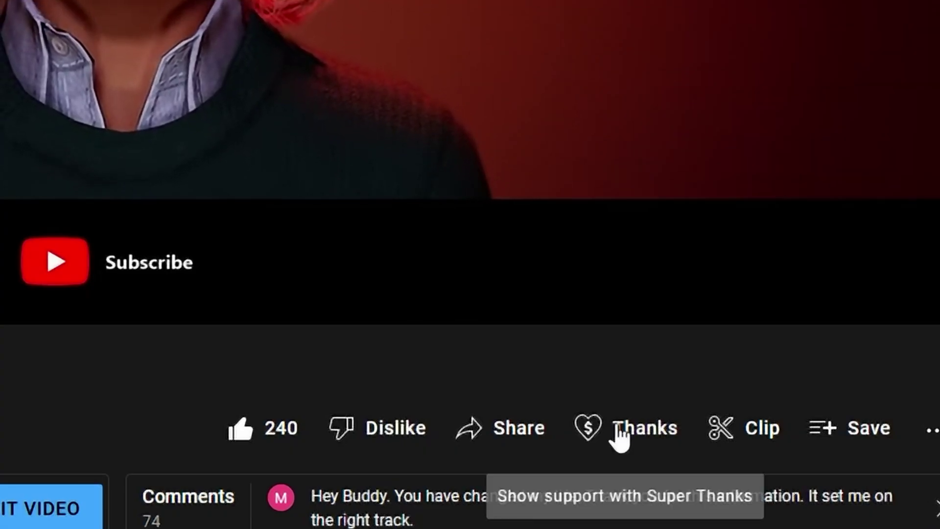
- Start a Super Thanks on the YouTube video and choose the £50.00 amount
{"action": "left_click", "coordinate": [616, 426]}
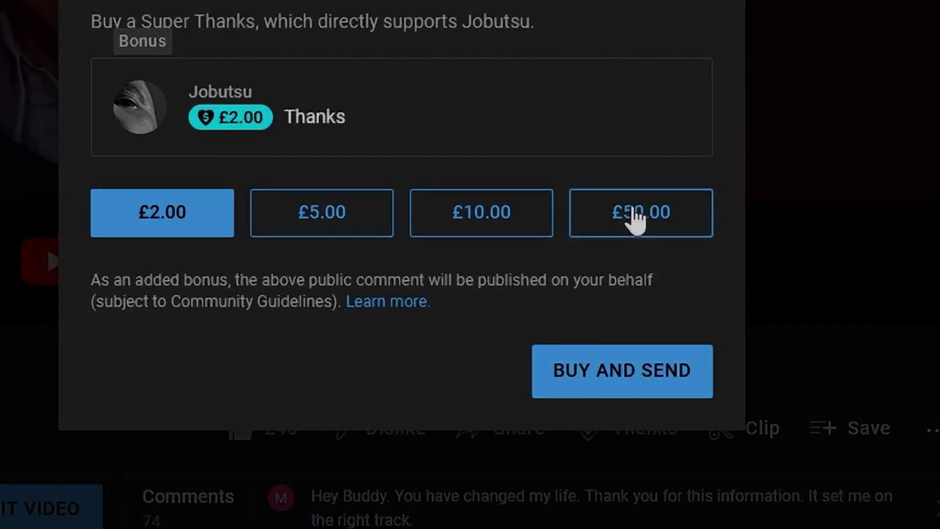
{"action": "left_click", "coordinate": [634, 218]}
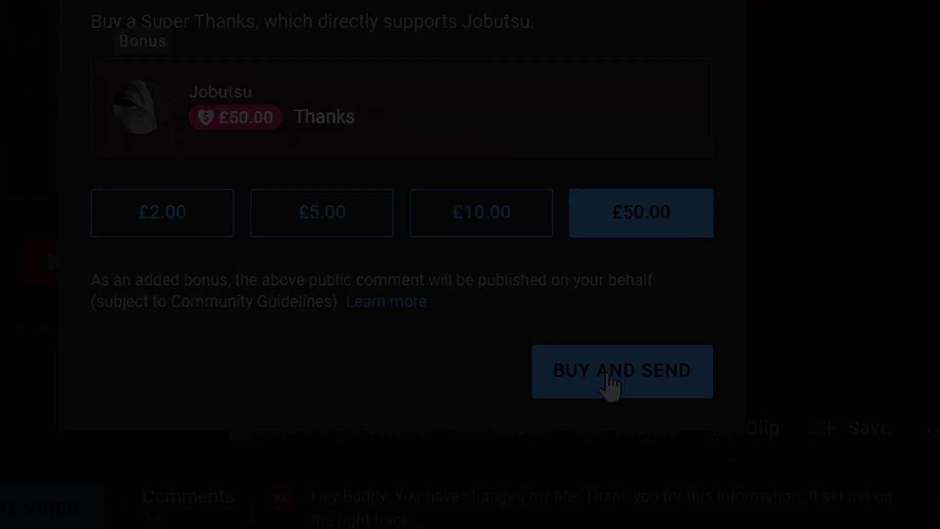